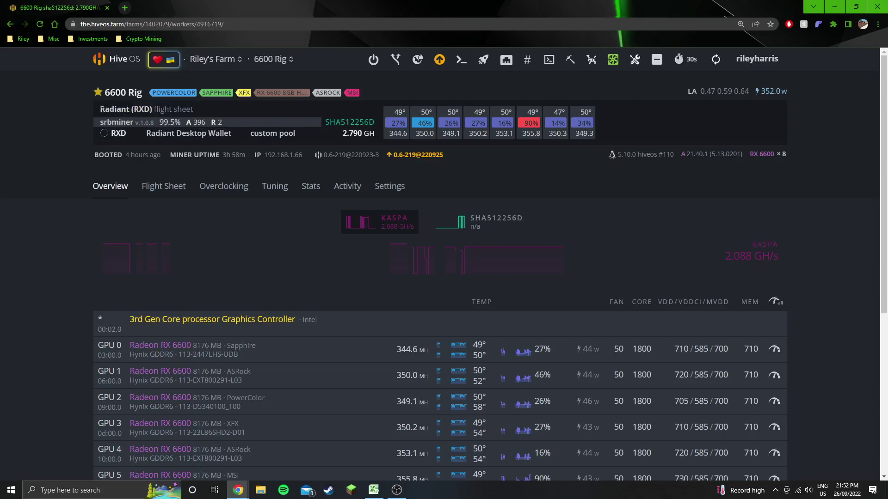
Review the Radiant flight sheet name and RXD entries on the Hive OS rig overview.
left_click_drag(100, 109, 149, 109)
left_click(76, 207)
left_click(54, 258)
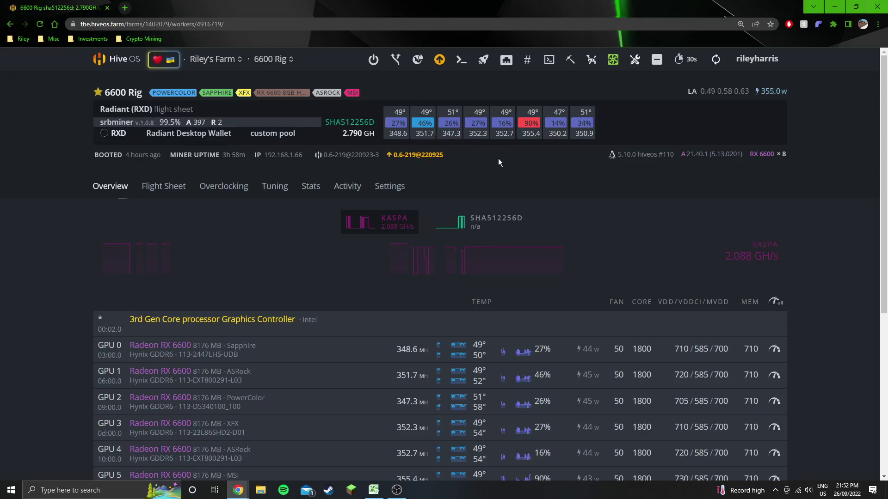
scroll(365, 326, "down", 2)
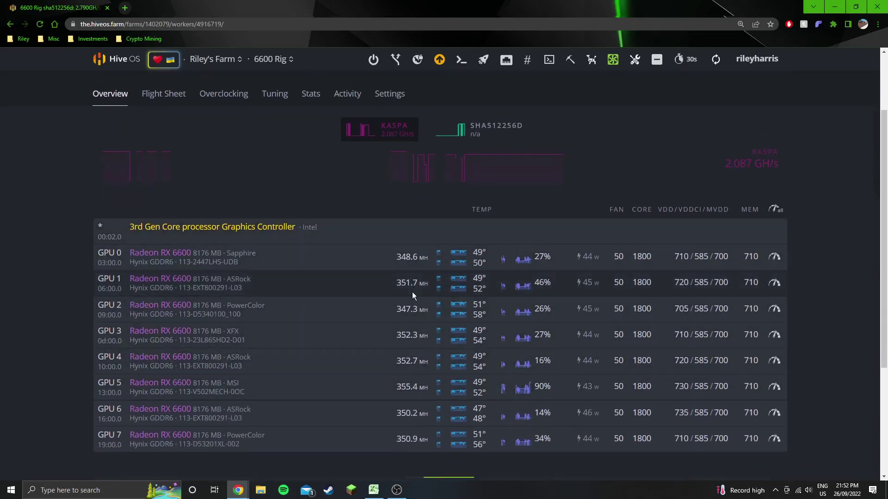
scroll(718, 93, "up", 2)
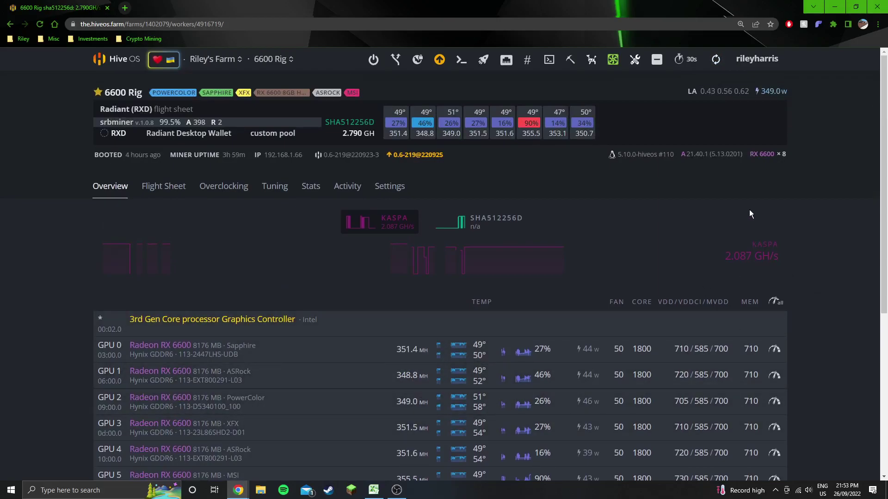
scroll(750, 213, "down", 3)
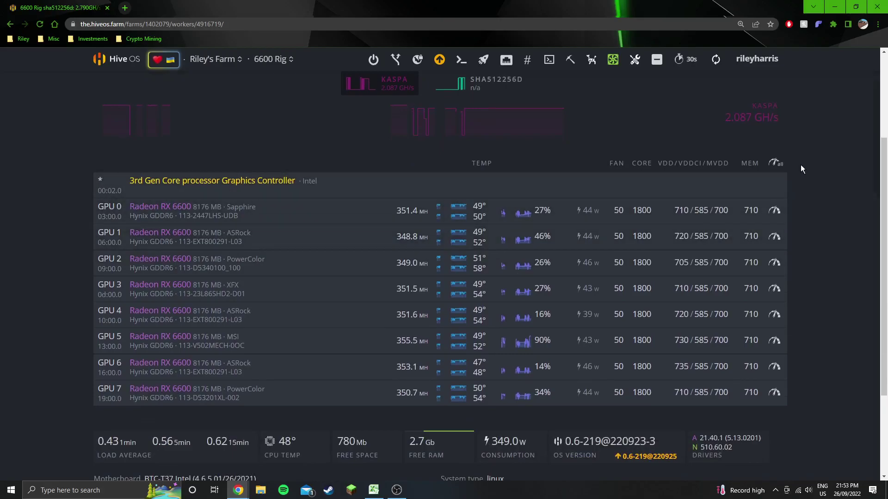
Check the all-GPU overclock settings, including SoC VDDmax values, and close without saving.
left_click(776, 165)
scroll(526, 317, "down", 3)
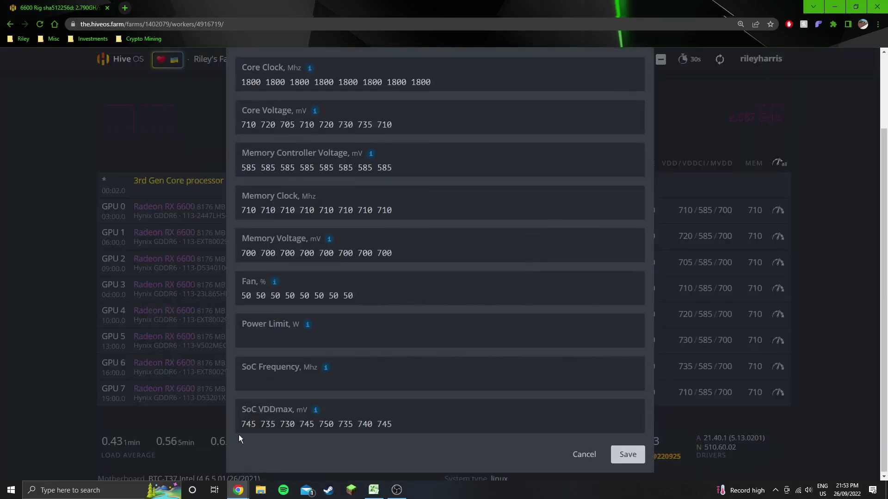
left_click_drag(238, 434, 393, 425)
left_click(409, 429)
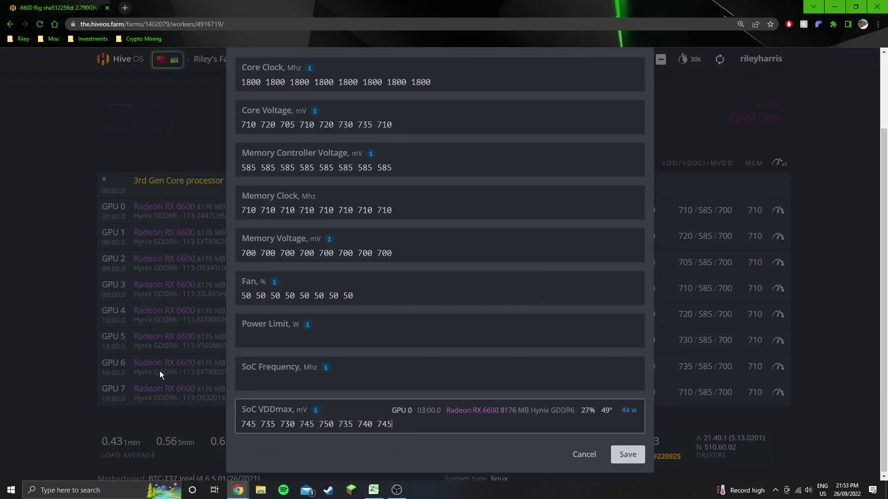
left_click(585, 454)
scroll(416, 198, "up", 5)
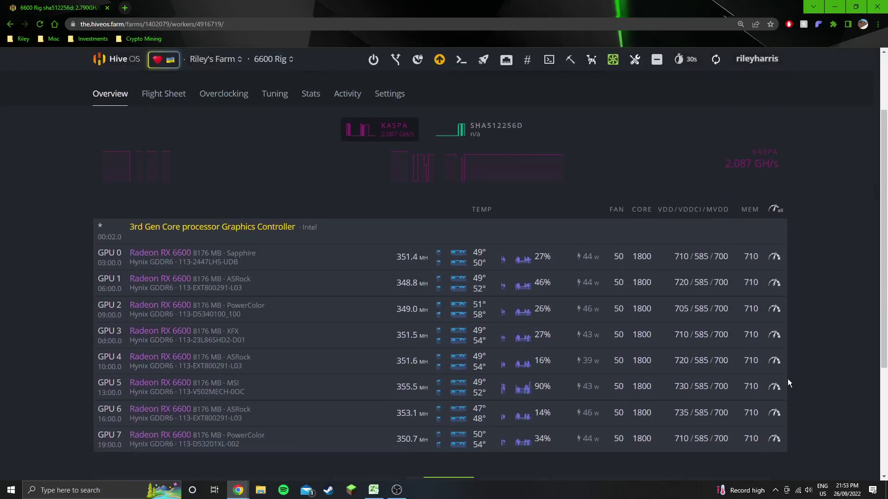
Inspect the RXD flight sheet's SRBMiner-MULTI configuration unchanged, then return to the worker overview.
left_click(164, 186)
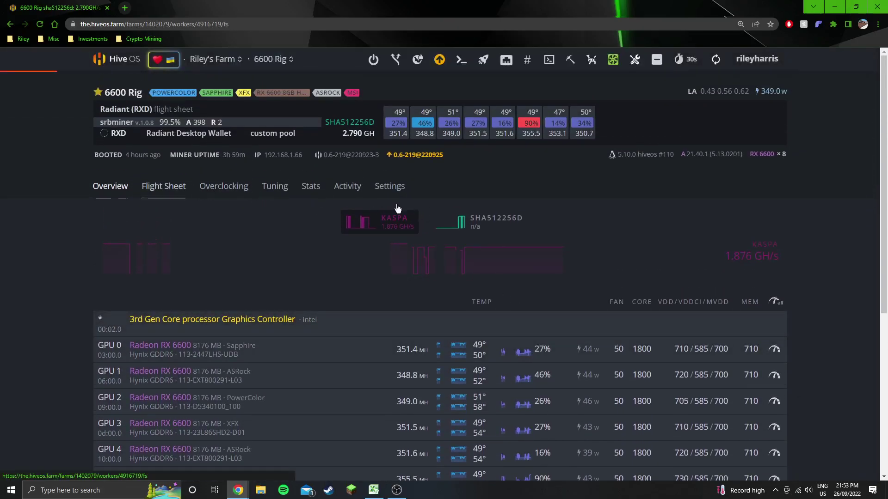
left_click(778, 288)
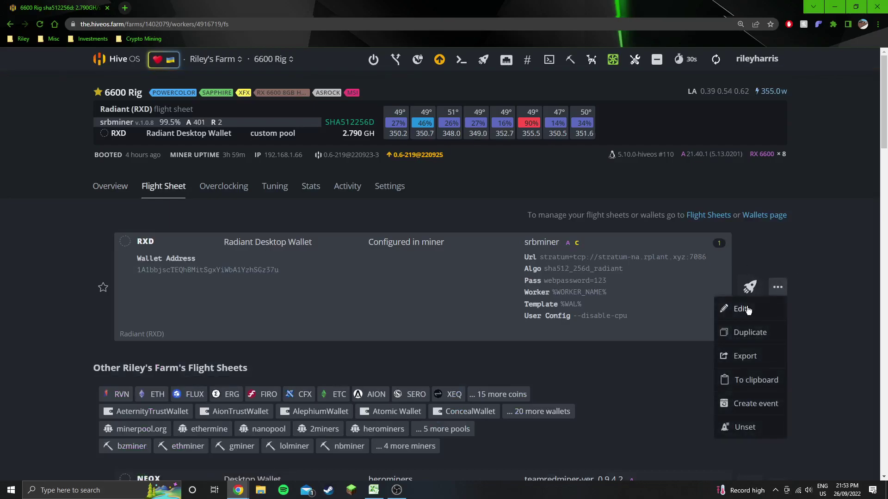
left_click(741, 310)
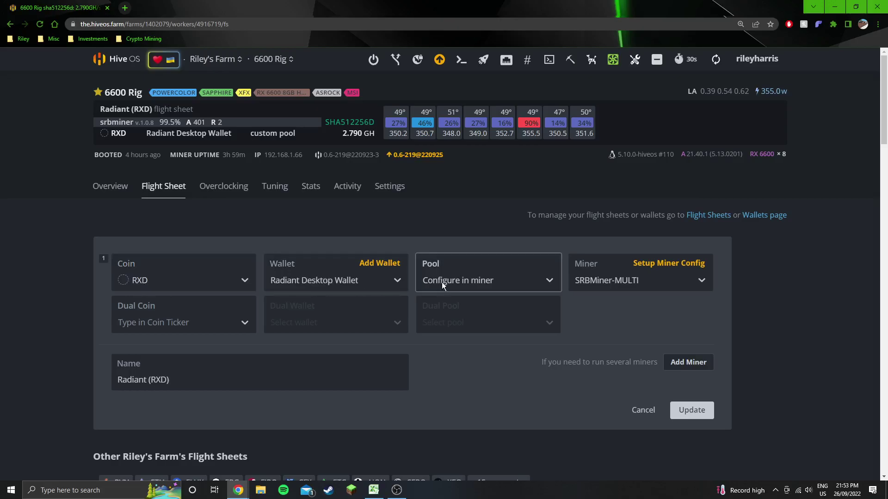
left_click(659, 264)
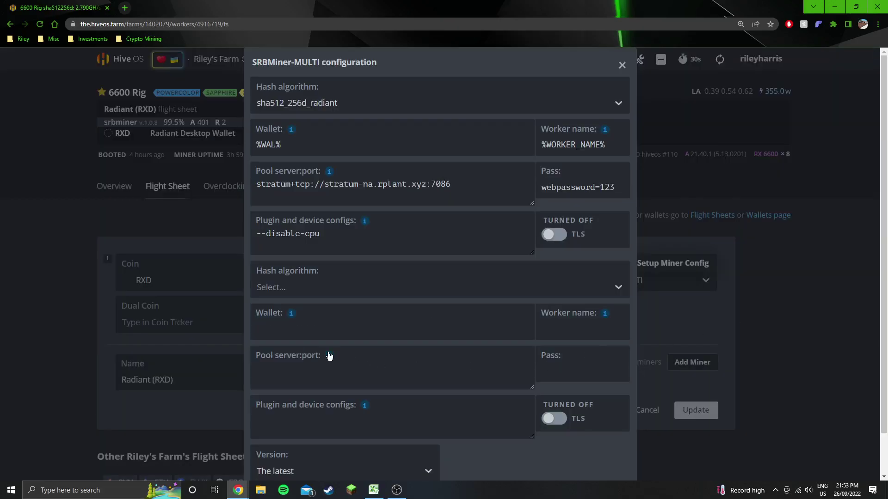
scroll(326, 355, "down", 1)
scroll(327, 355, "up", 1)
scroll(563, 466, "down", 1)
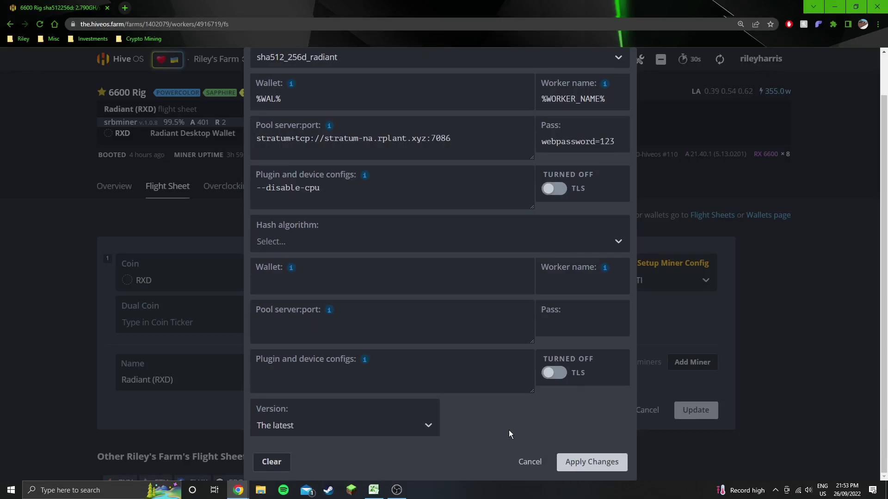
left_click(530, 463)
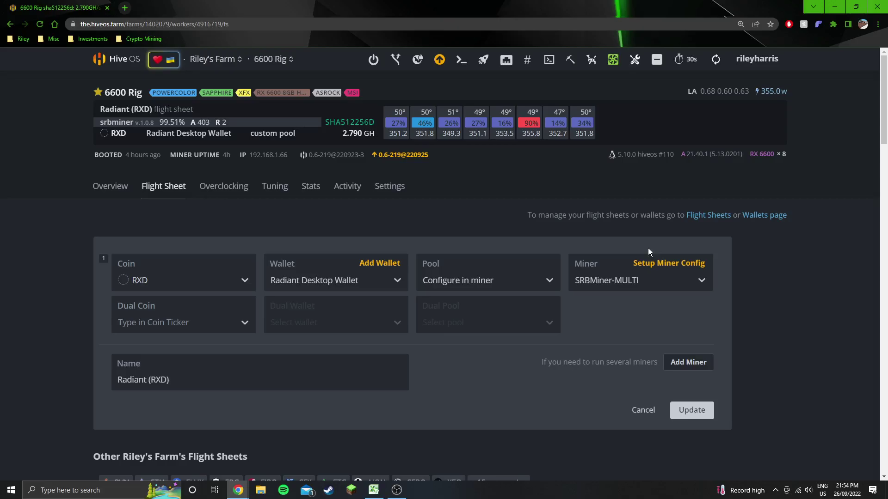
left_click(122, 190)
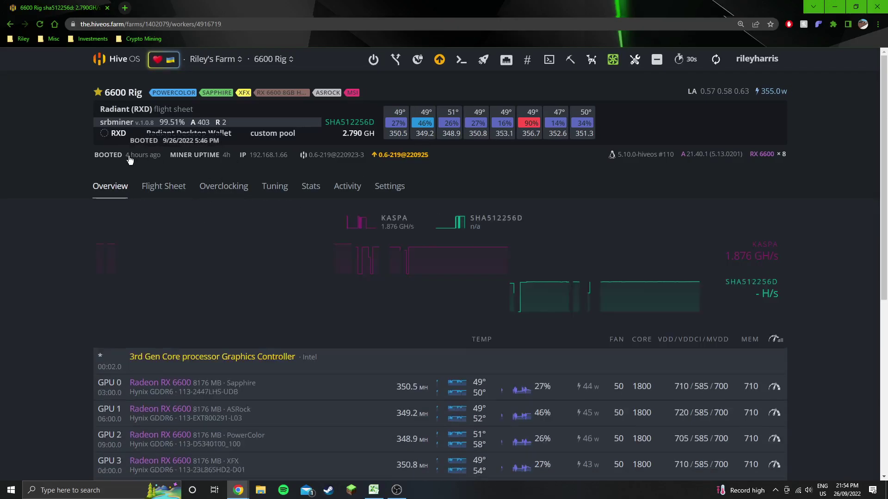
mouse_move(224, 159)
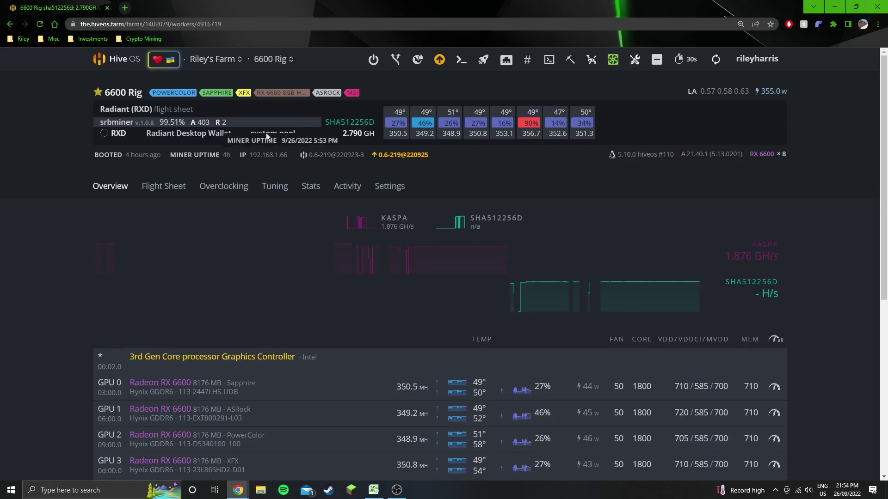
In the Excel workbook, check the Radiant sheet's row 15: 487.5 total in C15, -17 in D15, and F15's formula.
left_click(374, 491)
left_click(341, 387)
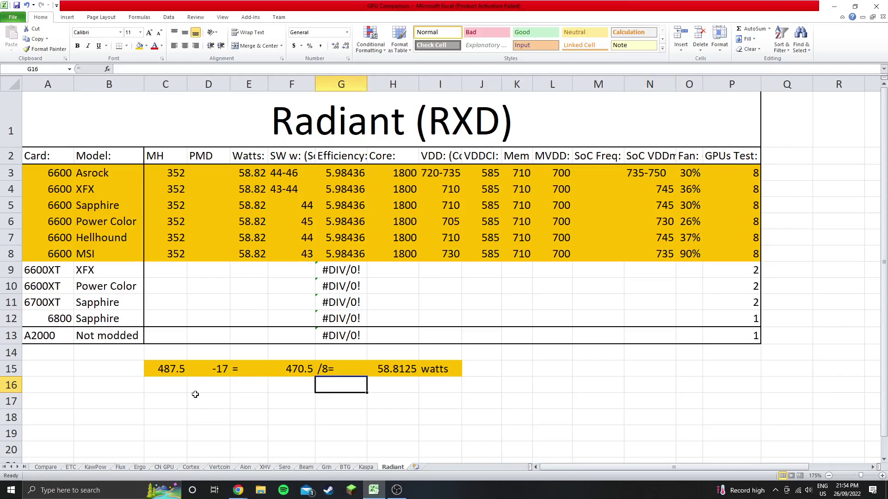
left_click(164, 370)
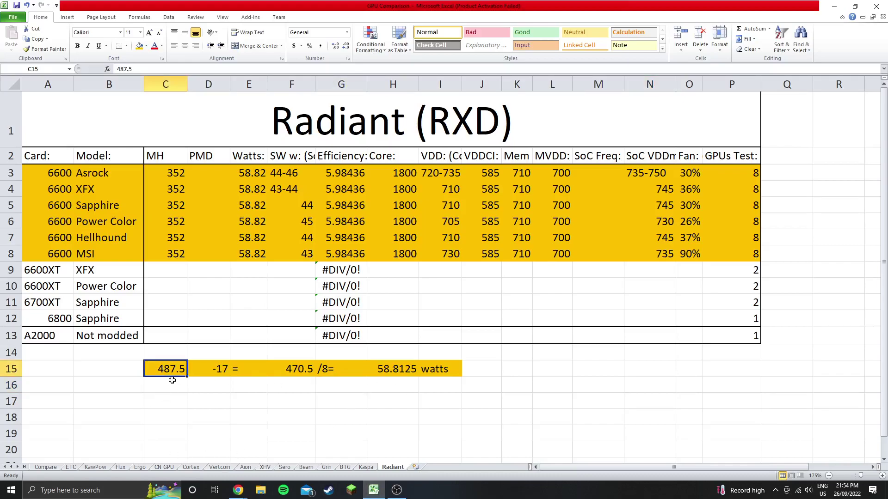
left_click(217, 368)
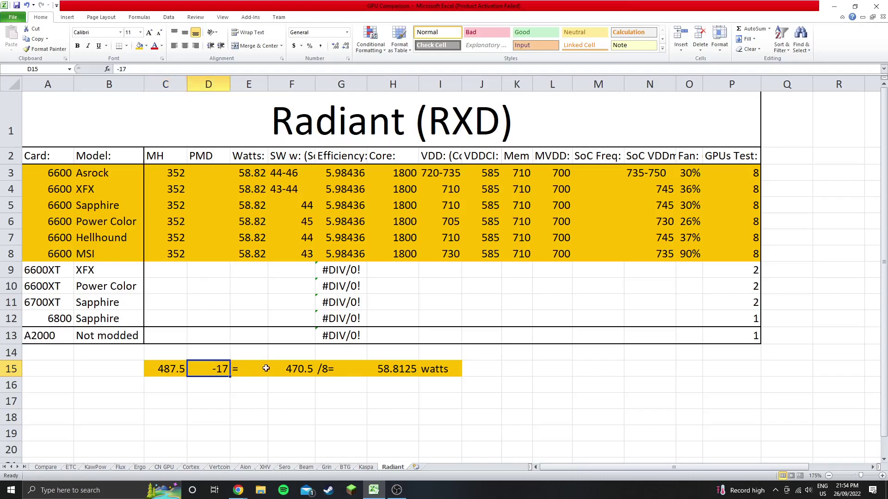
left_click(309, 368)
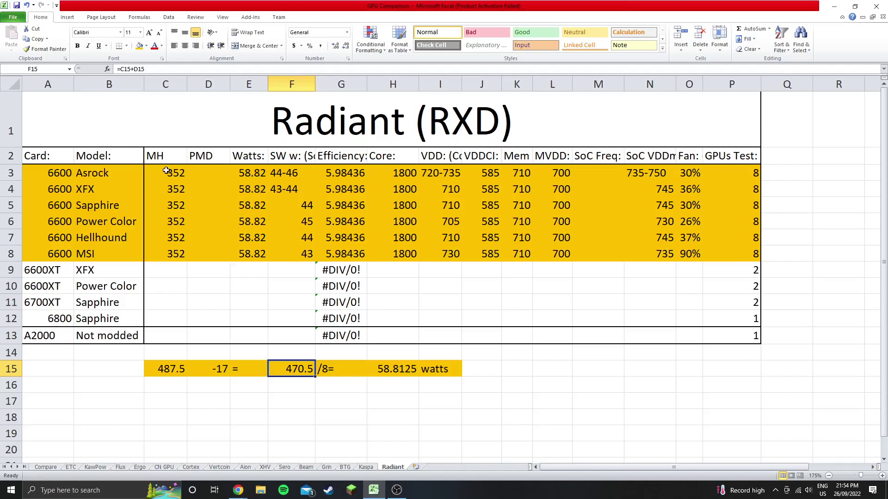
Inspect rows 3–8's MH, watts, efficiency and clock/voltage/fan settings and card models, then open Compare.
left_click_drag(166, 170, 178, 257)
left_click_drag(251, 169, 259, 255)
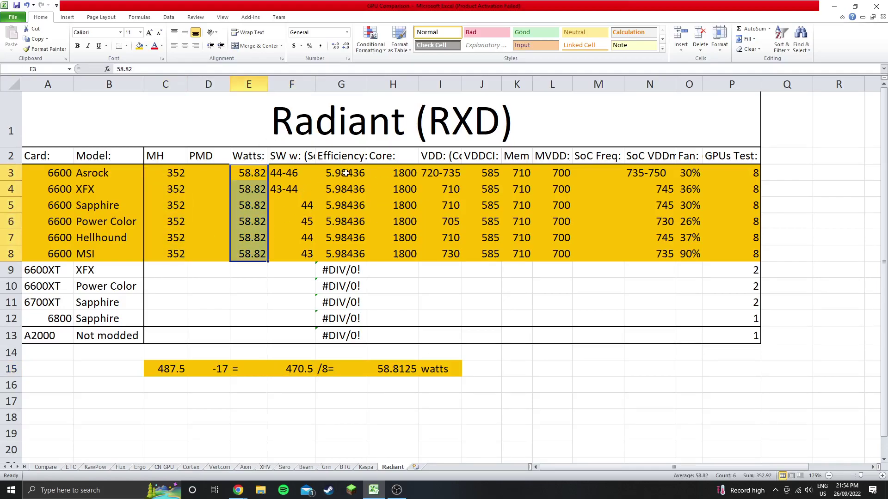
left_click_drag(339, 174, 337, 252)
left_click(479, 286)
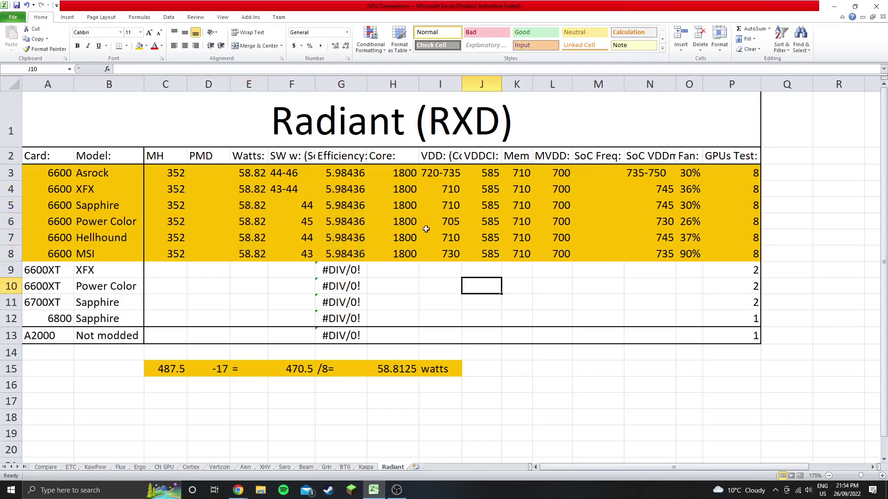
left_click_drag(408, 167, 741, 257)
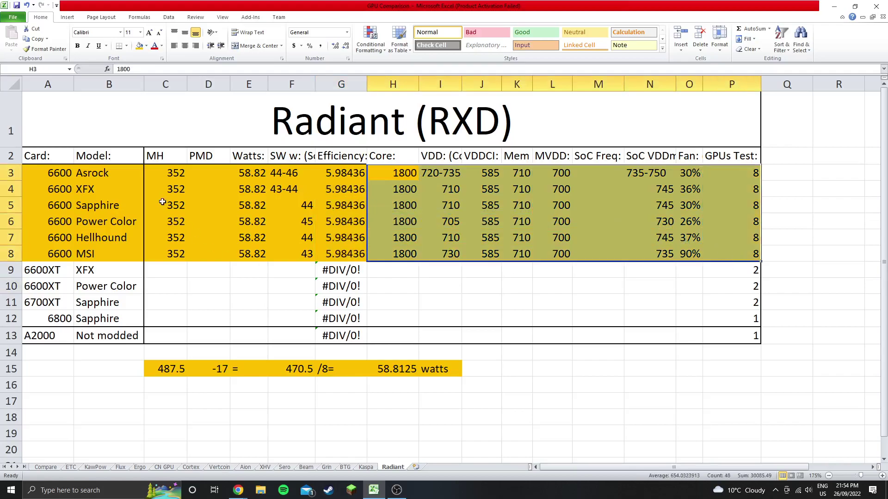
left_click(101, 174)
left_click(105, 208)
left_click(100, 193)
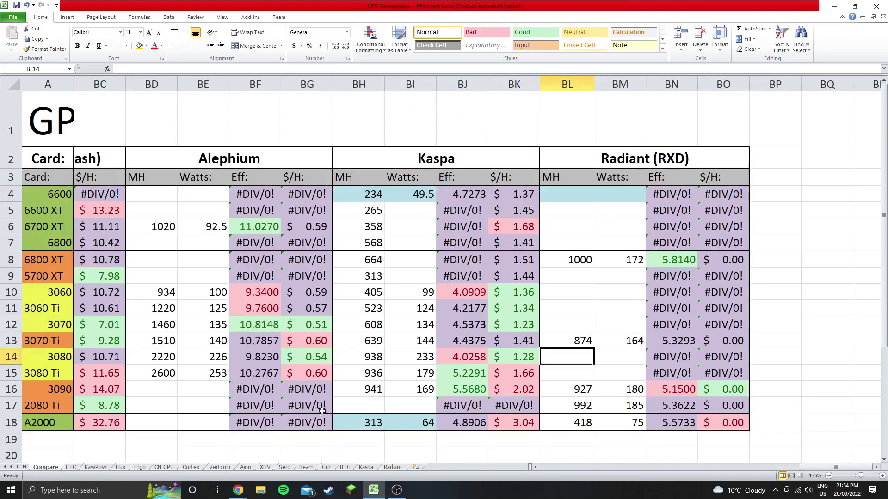
left_click(46, 467)
Link the 6600's BL4 to Radiant!C3:C8 (MH) and BM4 to Radiant!E3:E8 (watts).
left_click(605, 373)
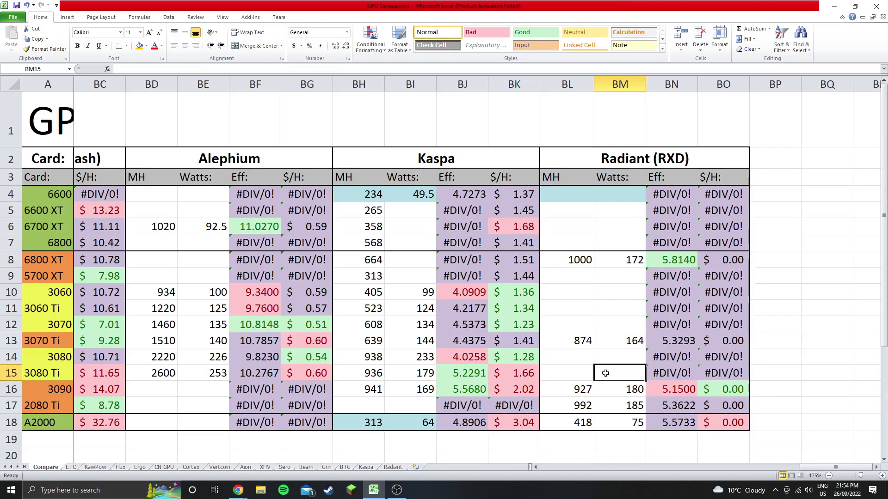
left_click(579, 309)
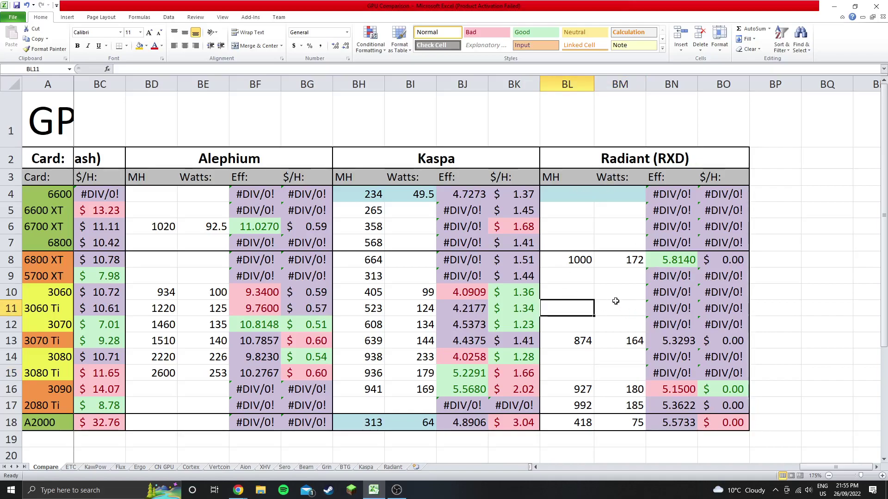
left_click(570, 194)
type("=")
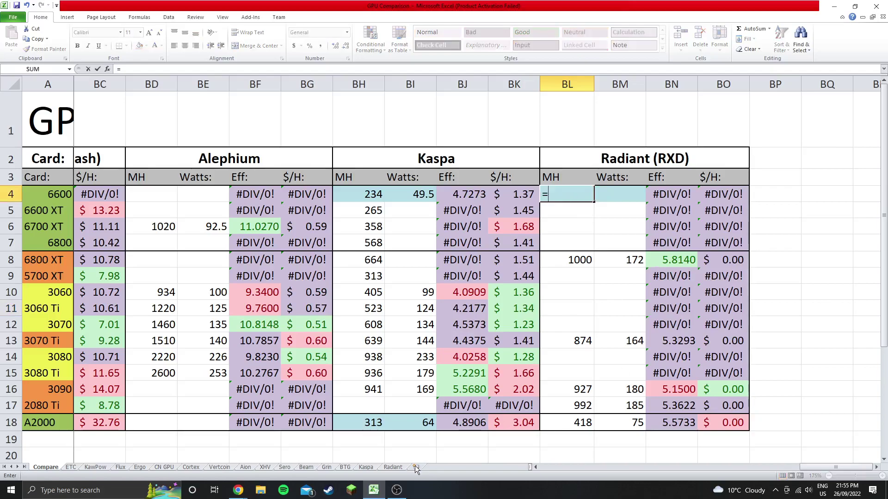
left_click(392, 467)
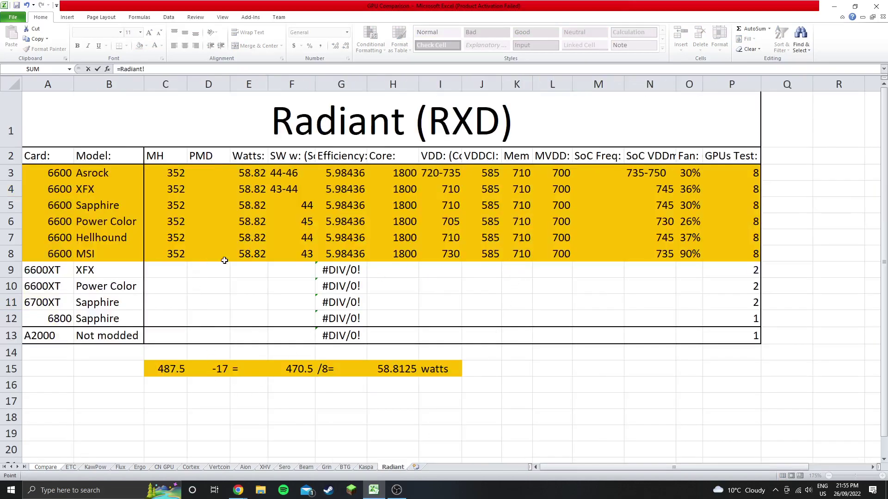
left_click_drag(178, 173, 178, 256)
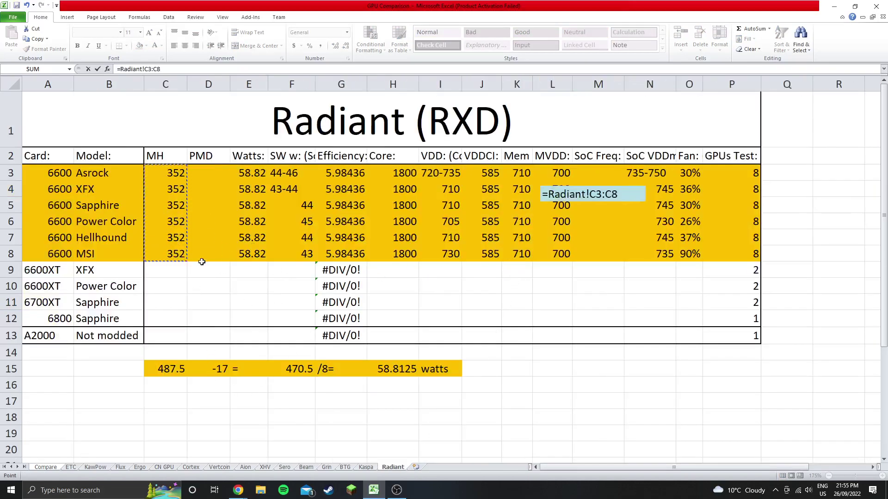
key("Tab")
type("=")
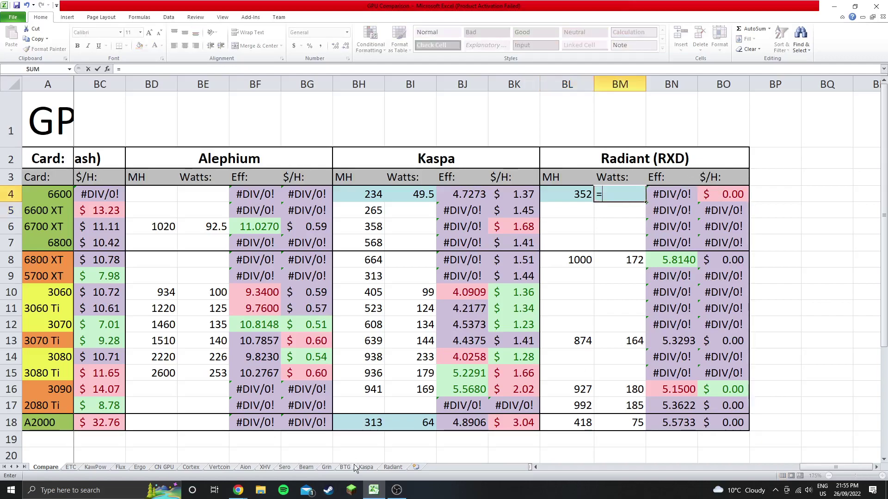
left_click(392, 467)
left_click_drag(255, 178, 255, 248)
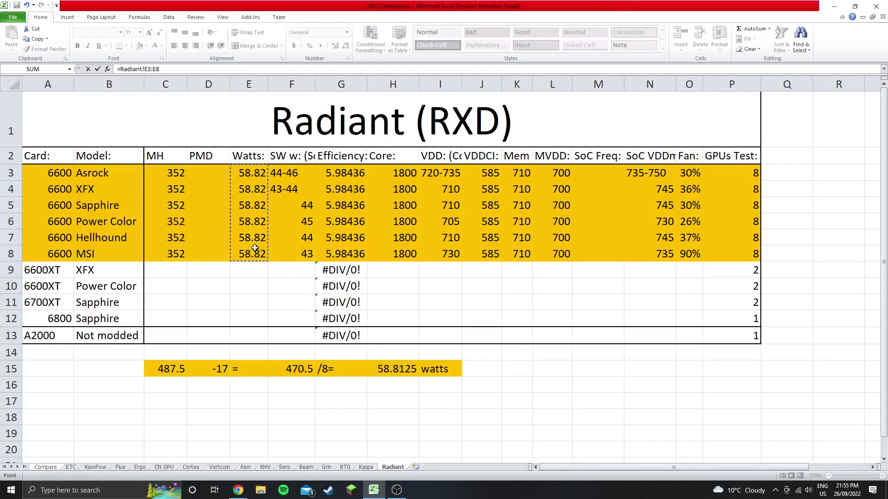
key("Return")
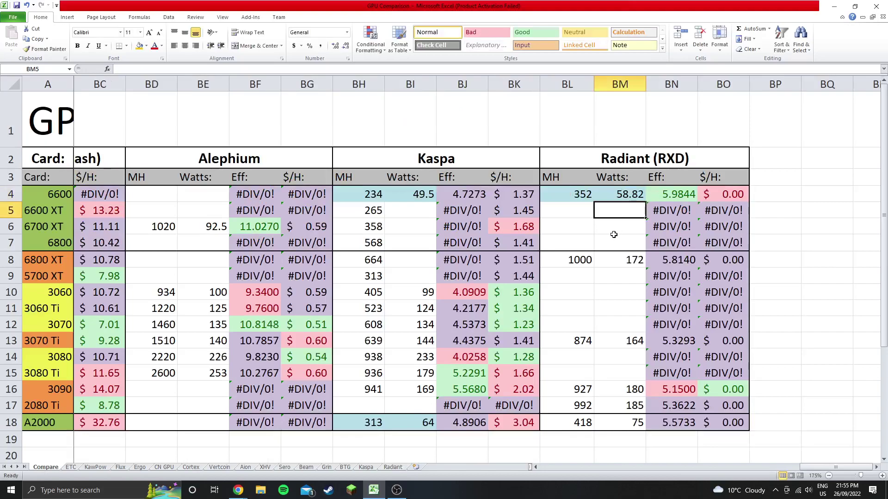
Check the efficiency formulas in BN4, BN8, BN13 and BN16, comparing BN16:BN18.
left_click(677, 197)
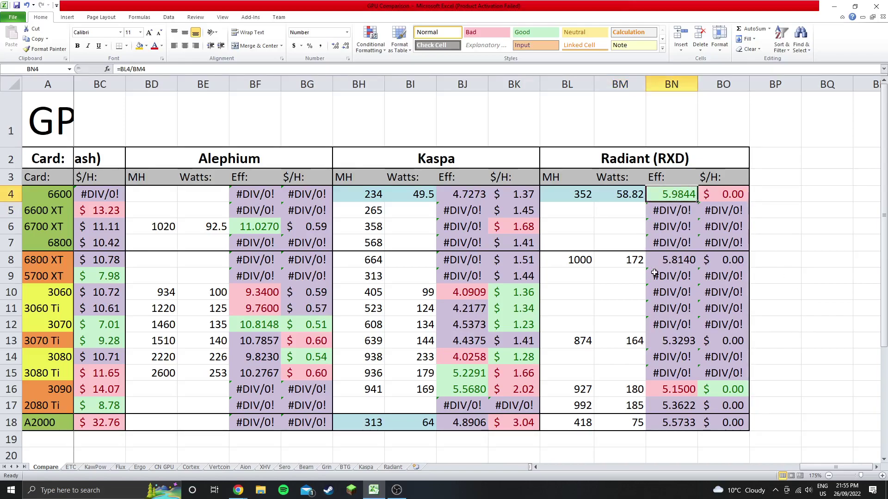
left_click(680, 262)
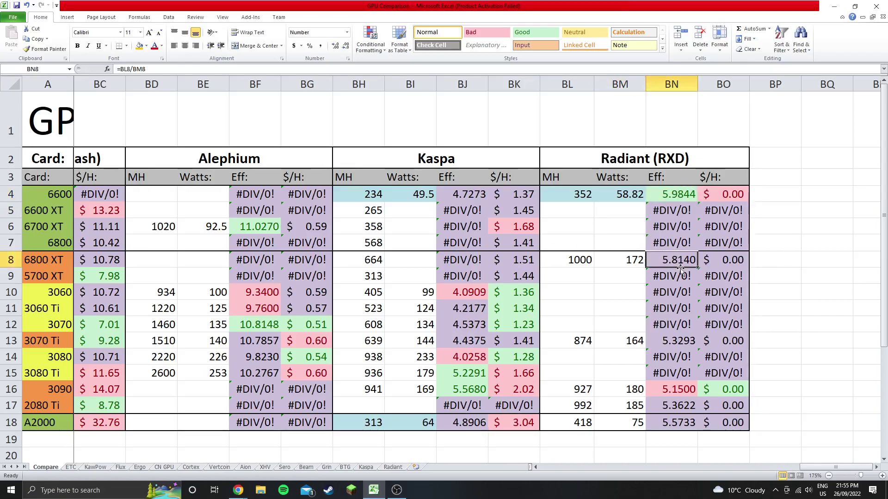
left_click(675, 342)
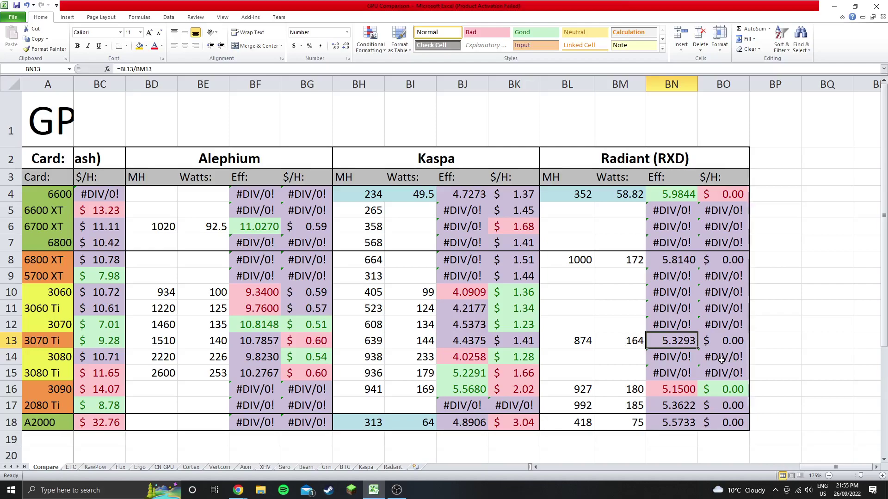
left_click(686, 394)
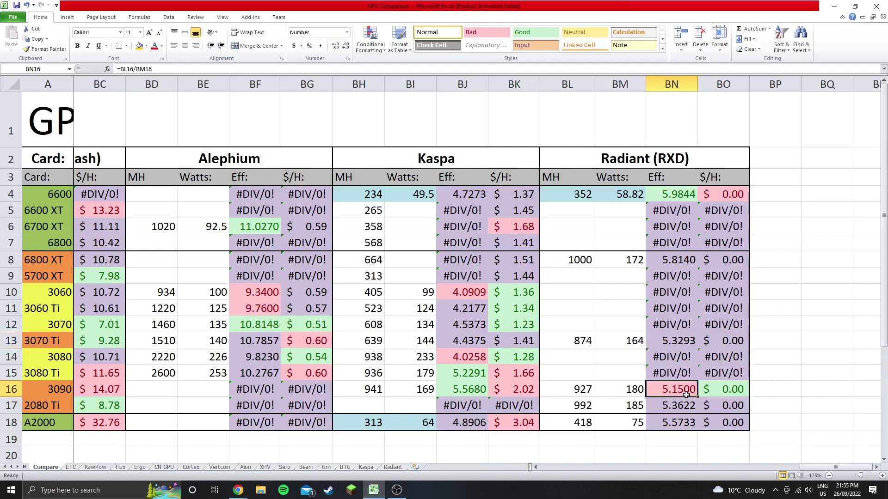
left_click_drag(676, 389, 678, 418)
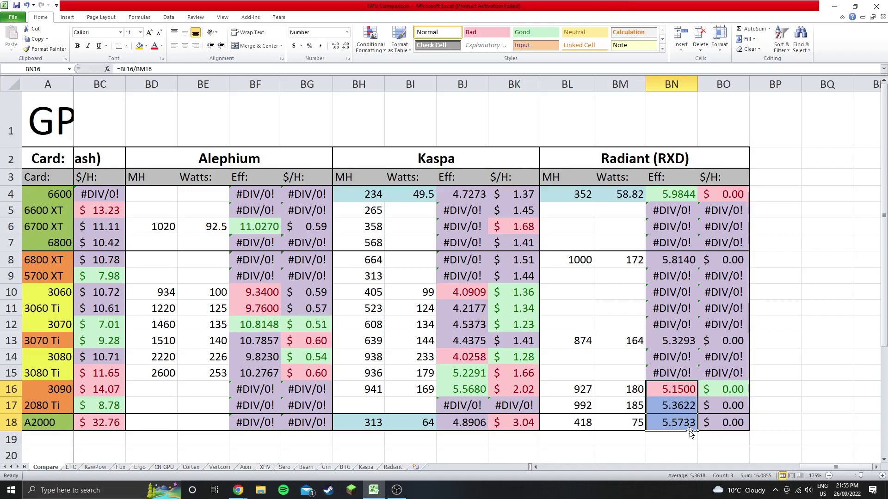
left_click(610, 448)
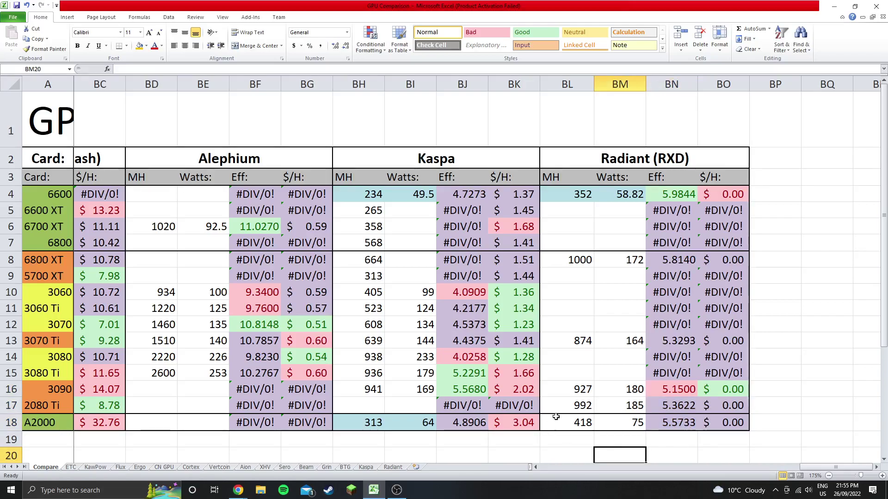
Compare the A2000 and 6600 Radiant MH and watts values against the 6600 XT cells.
left_click_drag(562, 418, 621, 214)
left_click(620, 276)
left_click_drag(568, 195, 612, 193)
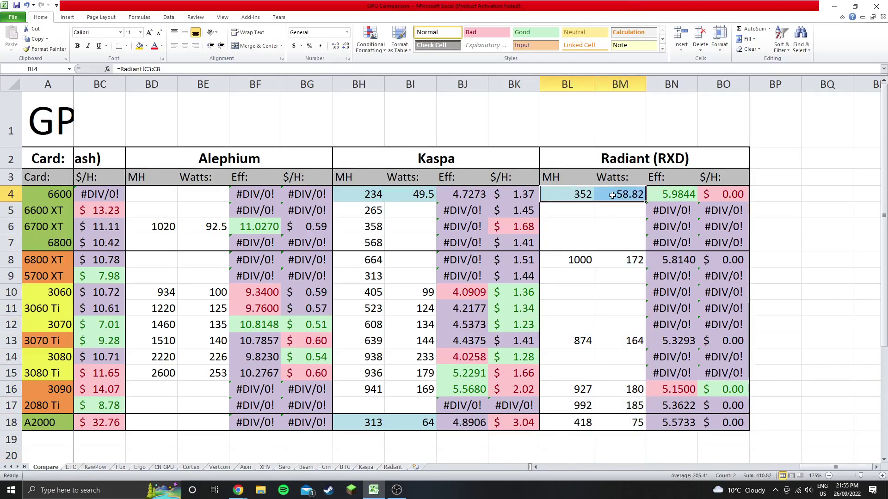
left_click(577, 209)
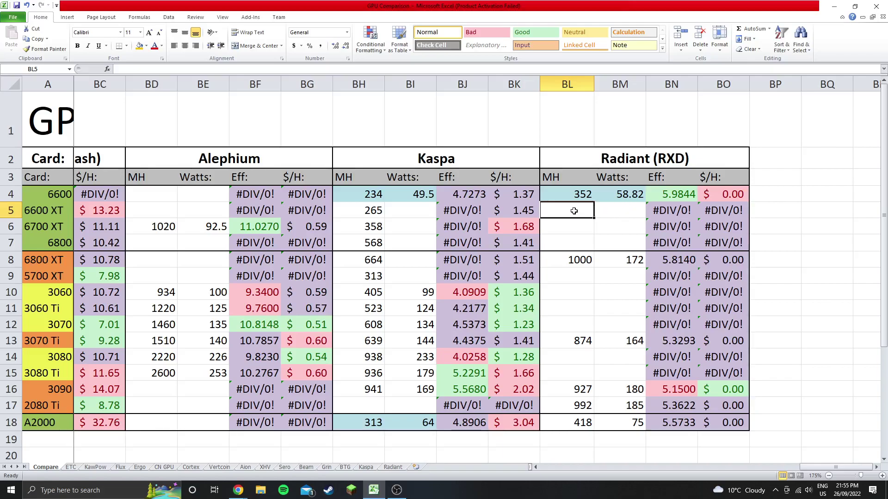
left_click(616, 209)
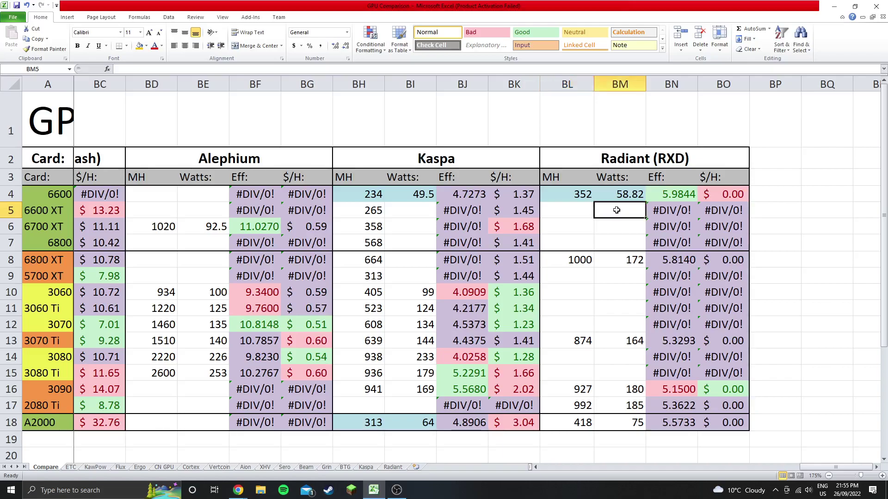
left_click(393, 467)
Select the 6600 cards' Mem values in K3:K8 on the Radiant sheet.
left_click(496, 369)
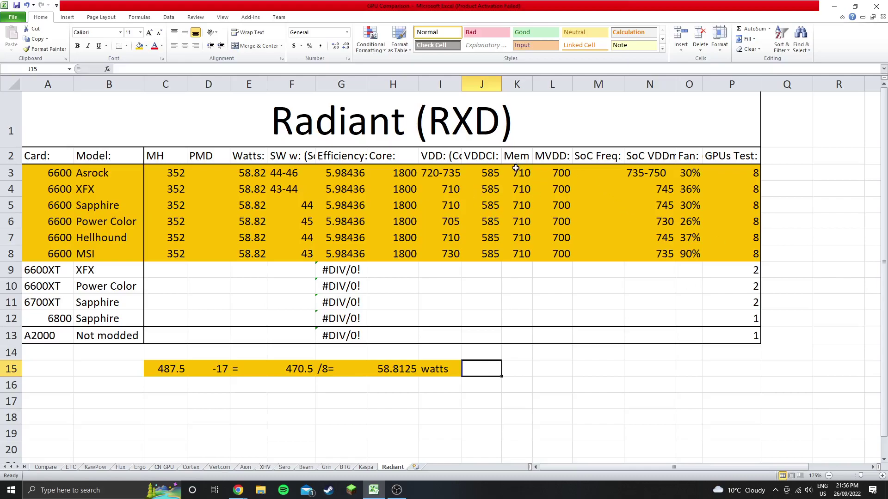
mouse_move(516, 167)
left_mouse_down()
mouse_move(522, 249)
mouse_move(519, 174)
left_mouse_up()
left_click(526, 277)
left_click(524, 273)
left_click(518, 254)
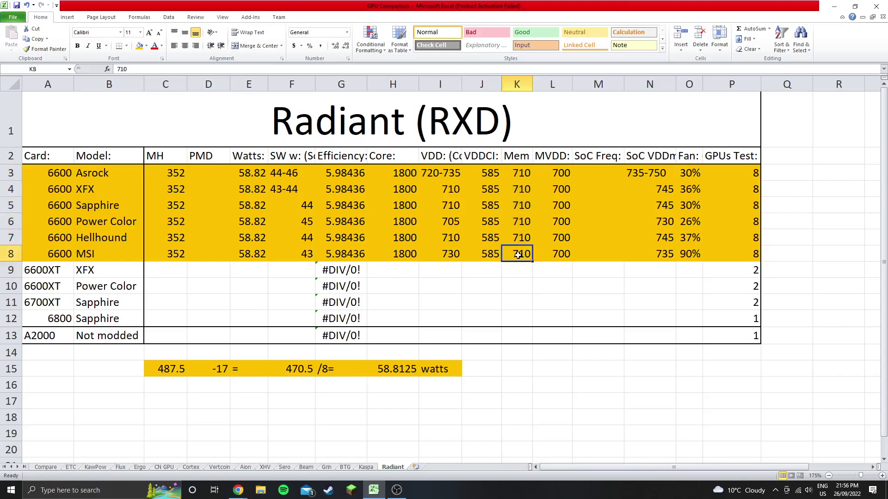
left_click_drag(518, 255, 521, 174)
left_click(524, 272)
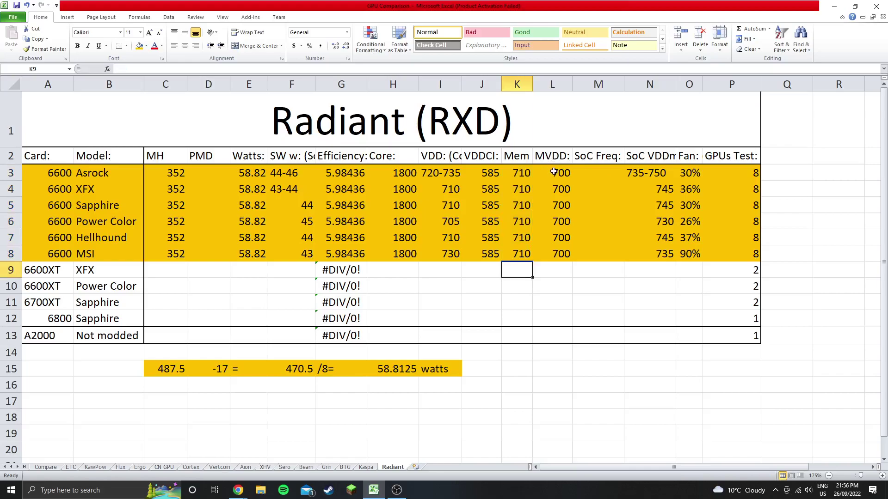
Select the MVDD values in L3:L8, ending on the Asrock card's cell.
left_click_drag(553, 171, 561, 253)
left_click(561, 269)
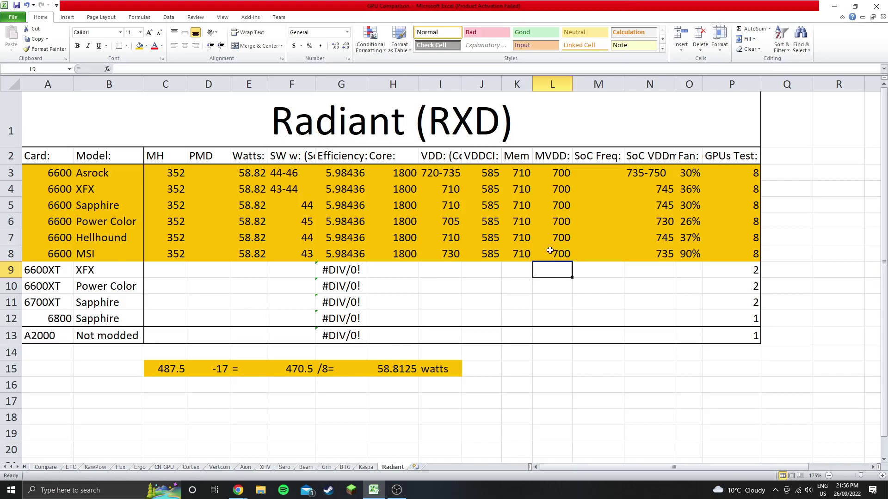
left_click(544, 253)
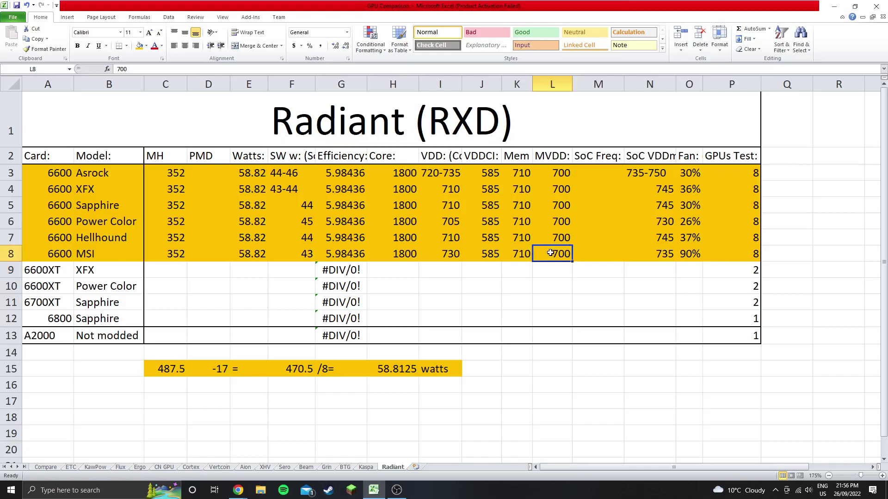
left_click_drag(541, 253, 542, 172)
left_click(541, 171)
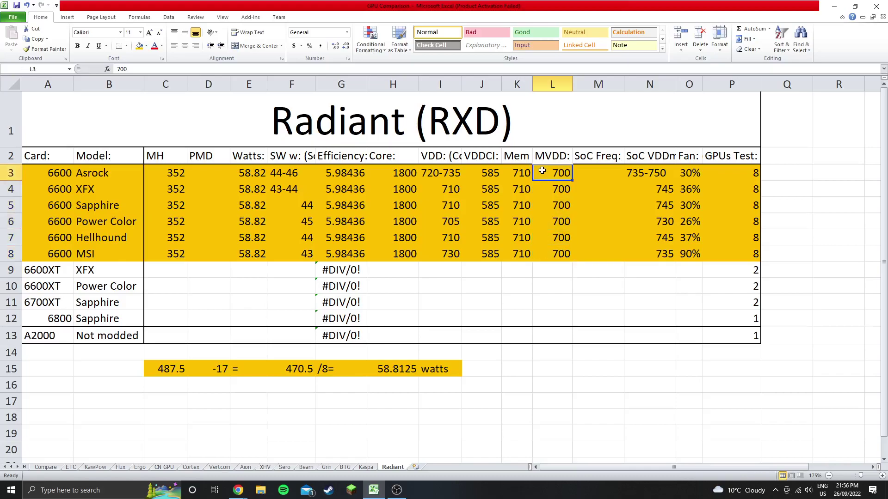
Confirm all six MVDD values in L3:L8 read 700, then return to the Compare sheet.
left_click(550, 269)
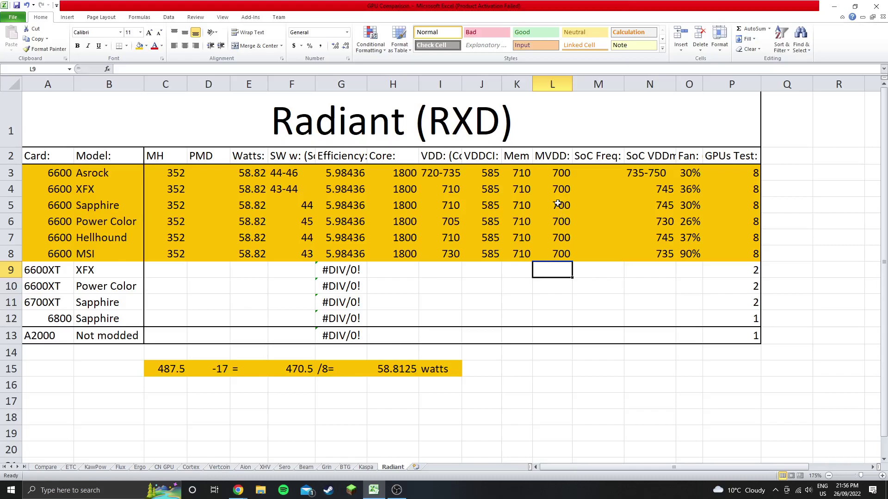
mouse_move(546, 172)
left_mouse_down()
mouse_move(549, 249)
mouse_move(545, 172)
left_mouse_up()
left_click(542, 202)
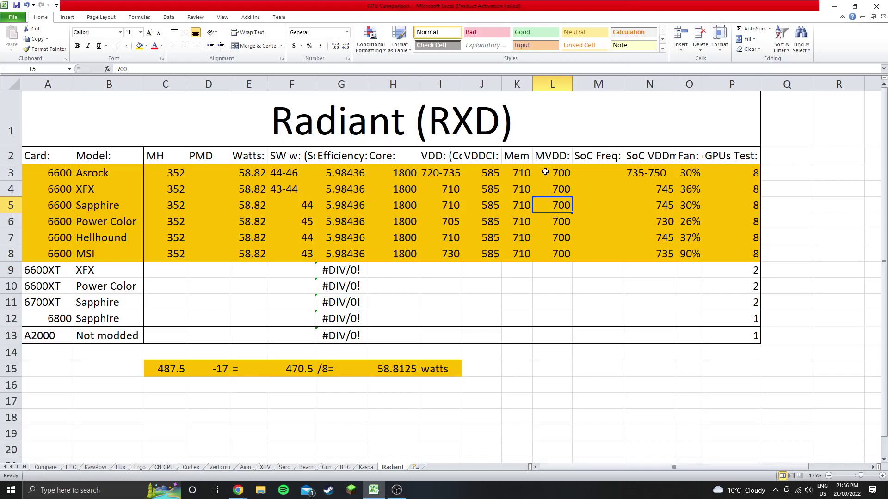
left_click_drag(545, 172, 542, 251)
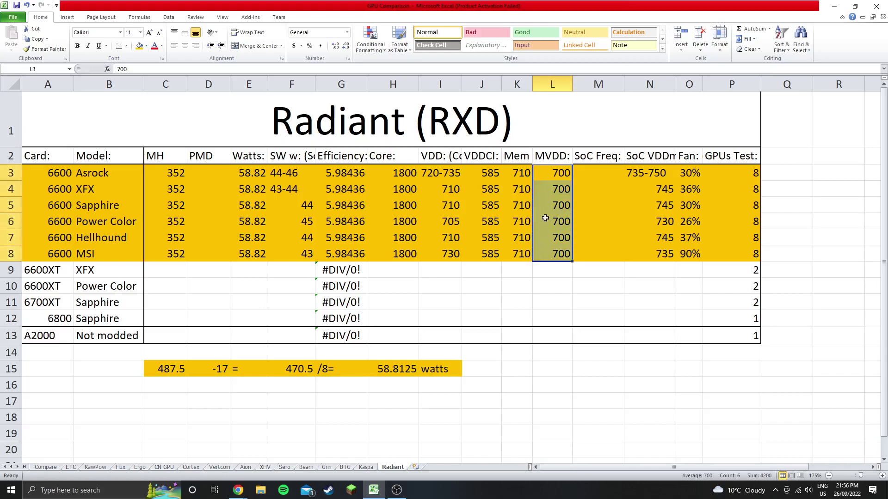
left_click(548, 177)
left_click(554, 270)
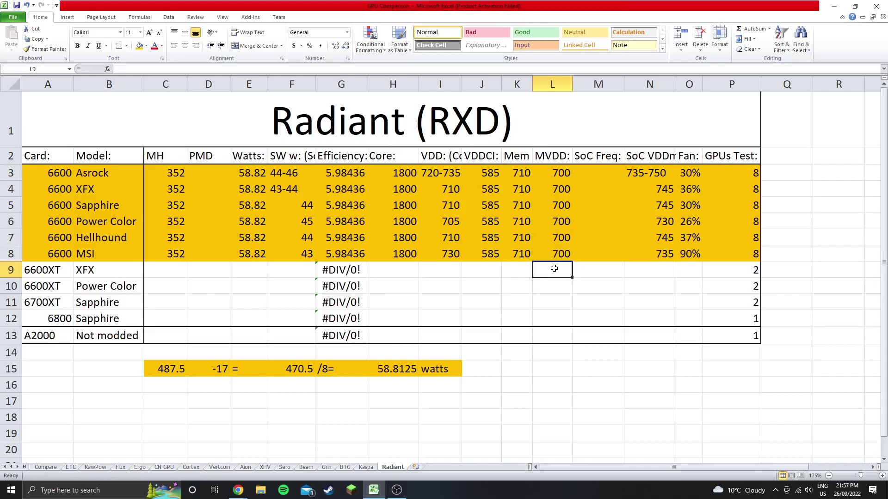
left_click_drag(551, 174, 542, 253)
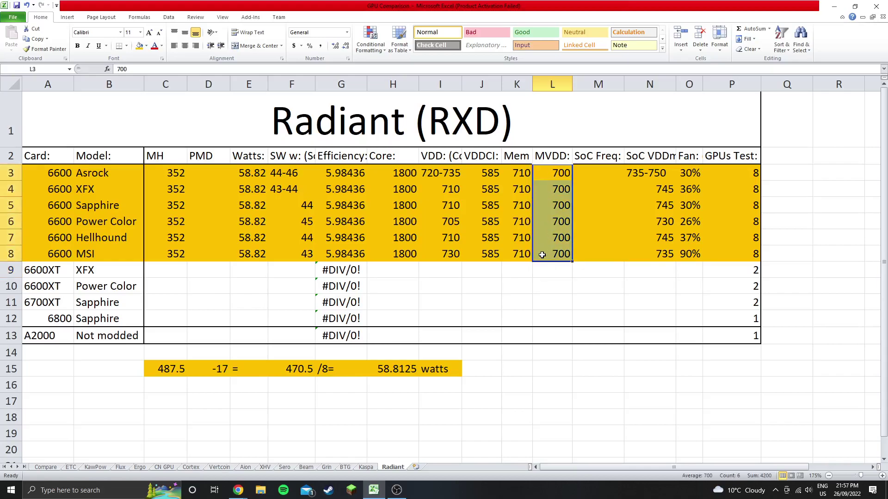
left_click(543, 267)
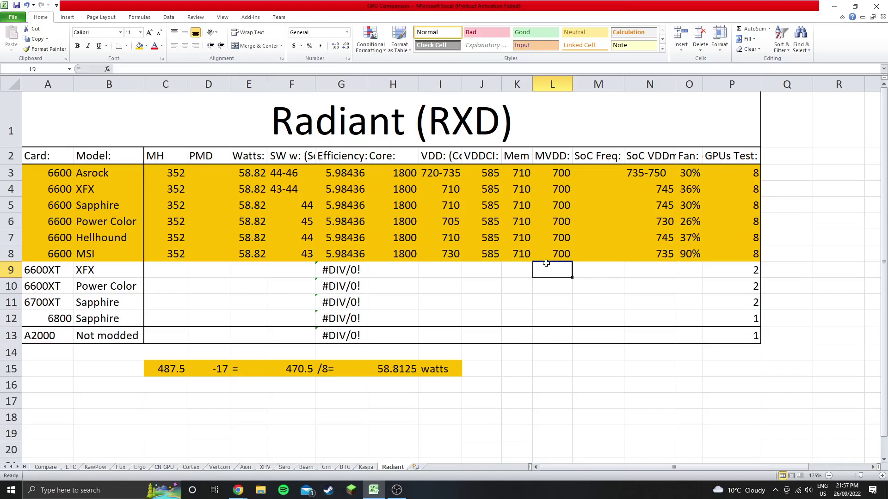
left_click_drag(558, 175, 553, 255)
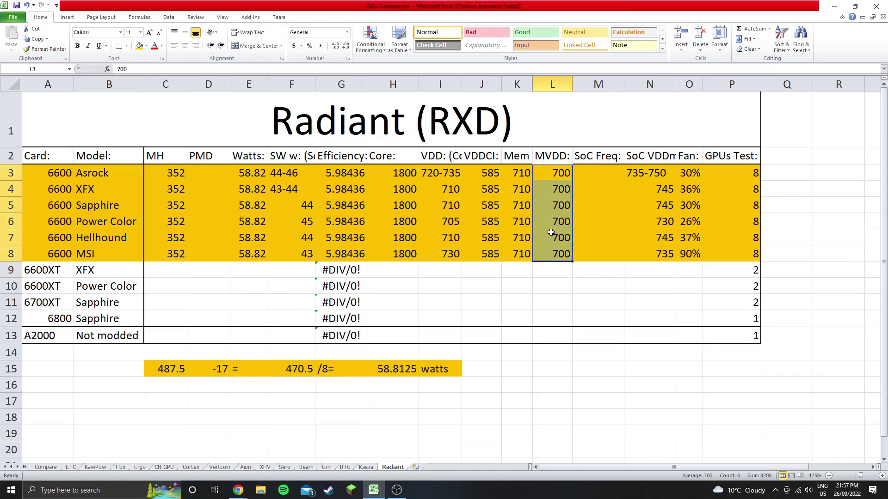
left_click(546, 267)
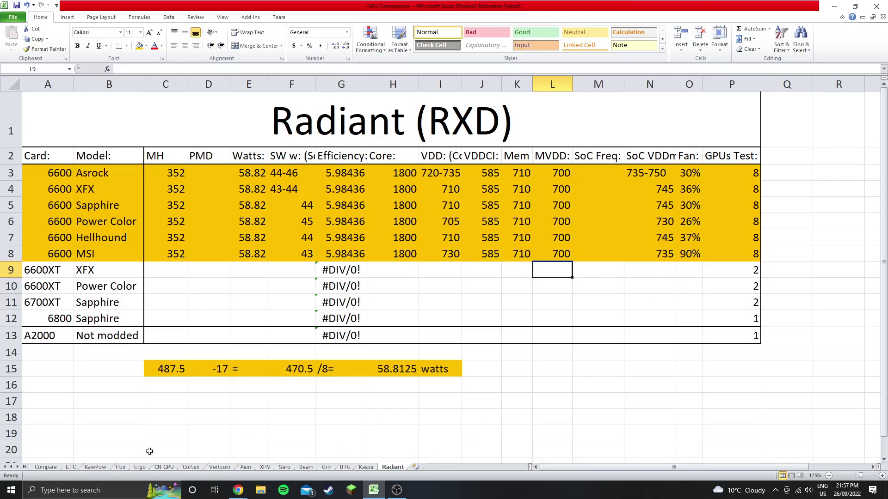
left_click(45, 468)
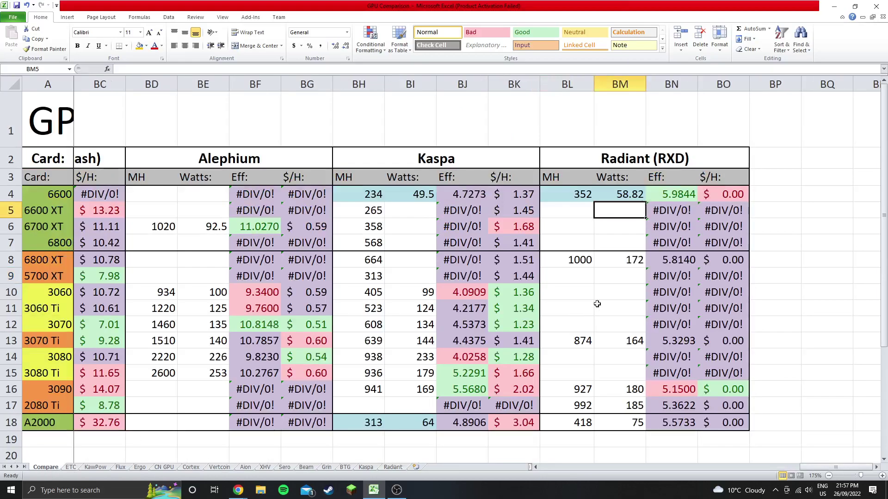
left_click(784, 208)
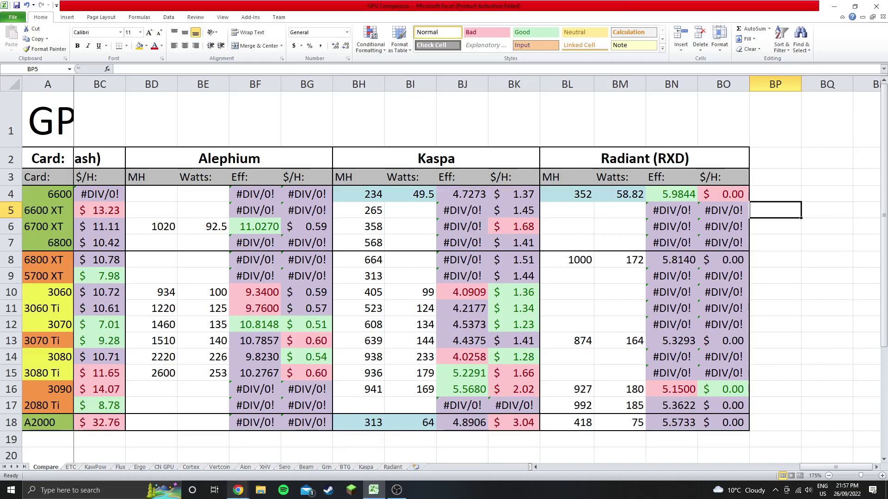
In Hive OS, review the all-GPU overclock values, cancel without changes, and scroll the GPU list.
mouse_move(238, 490)
left_click(273, 457)
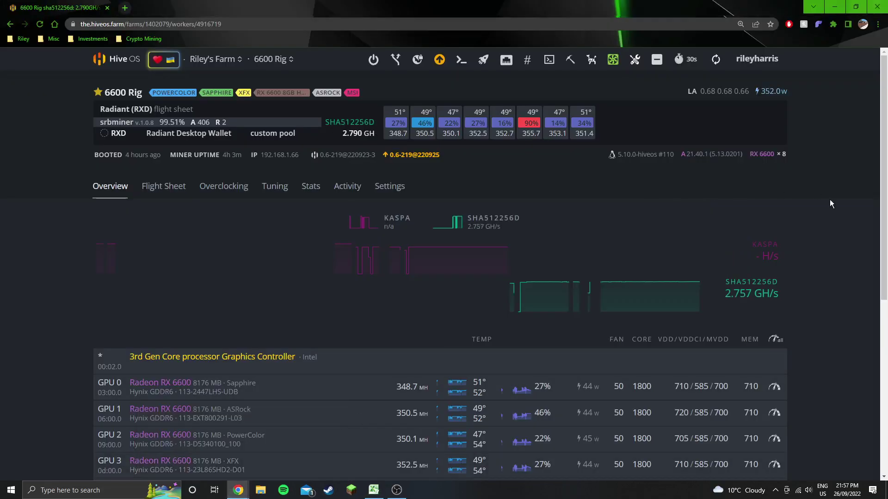
left_click(774, 341)
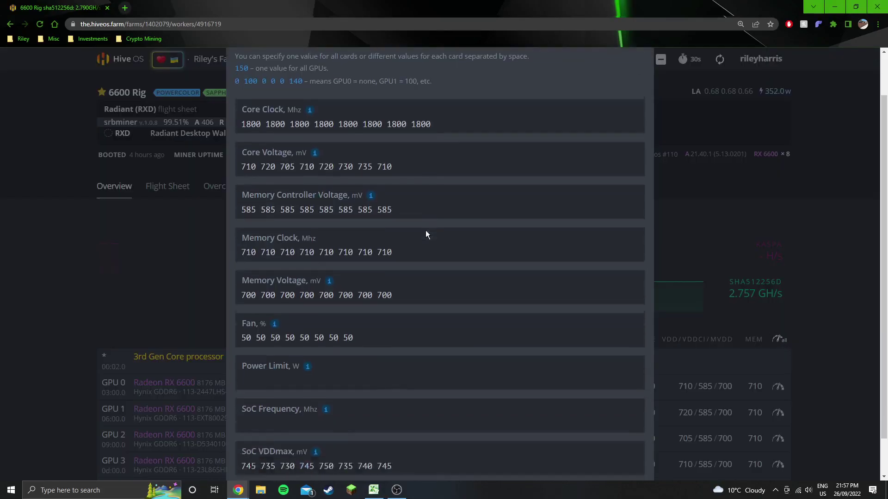
scroll(426, 230, "down", 1)
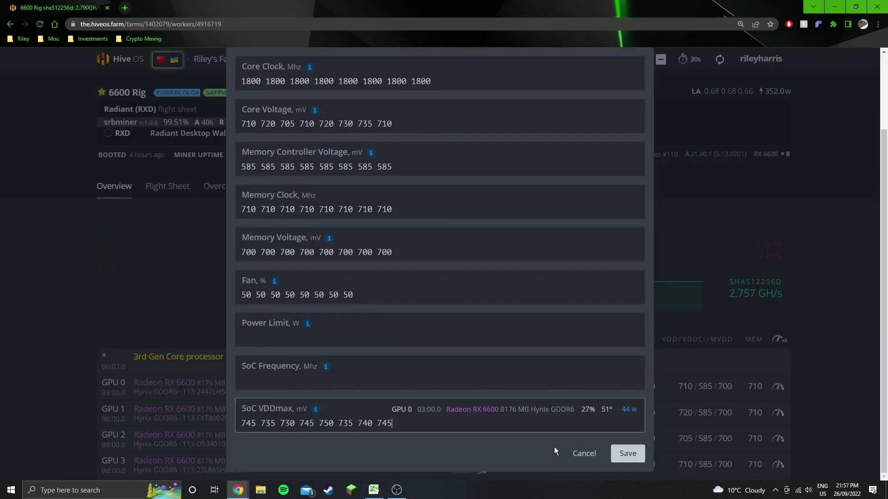
left_click(583, 454)
scroll(819, 373, "down", 3)
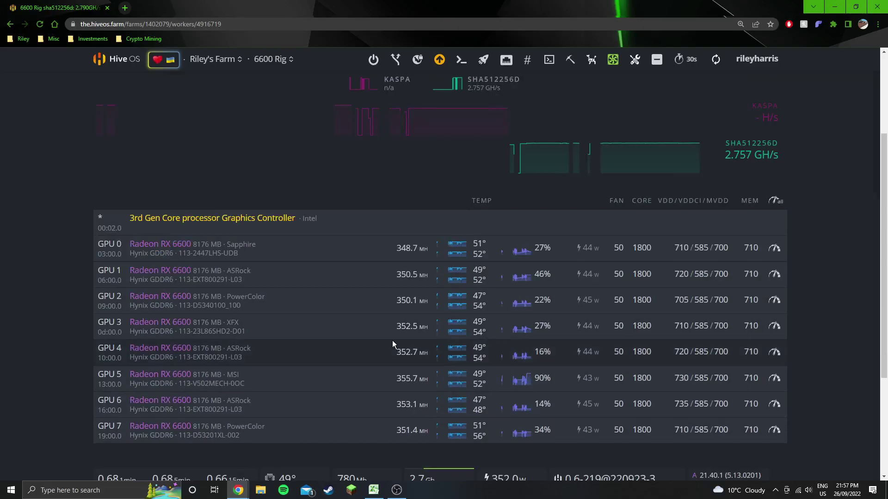
scroll(407, 231, "up", 3)
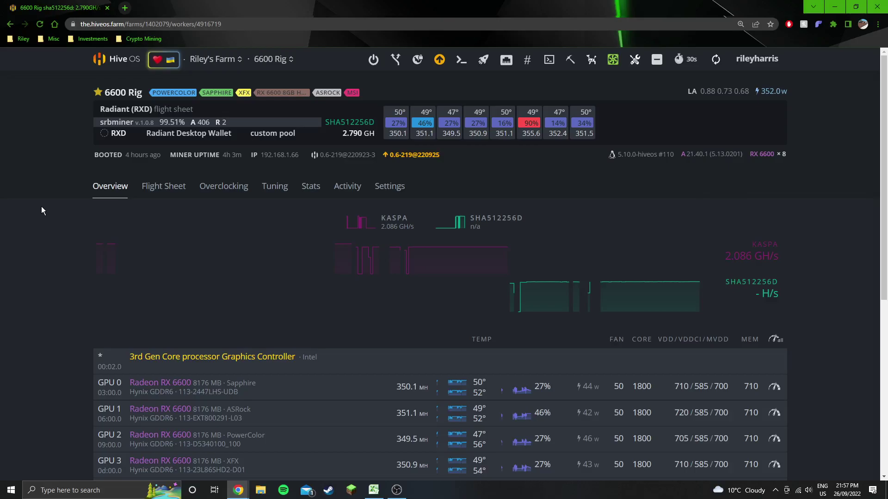
Switch to the 12 GPU AMD worker and read its RX 6800, RX 6700 XT and RX 6600 XT cards.
left_click(283, 59)
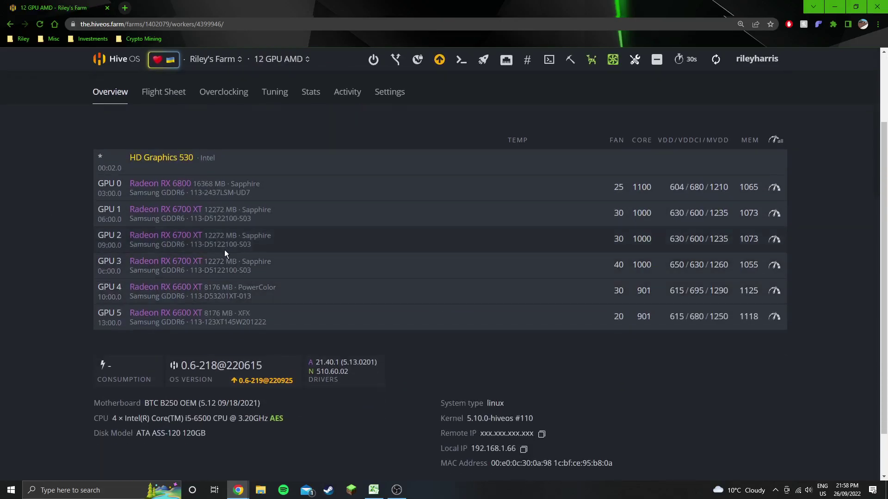
left_click_drag(174, 234, 22, 273)
left_click(21, 273)
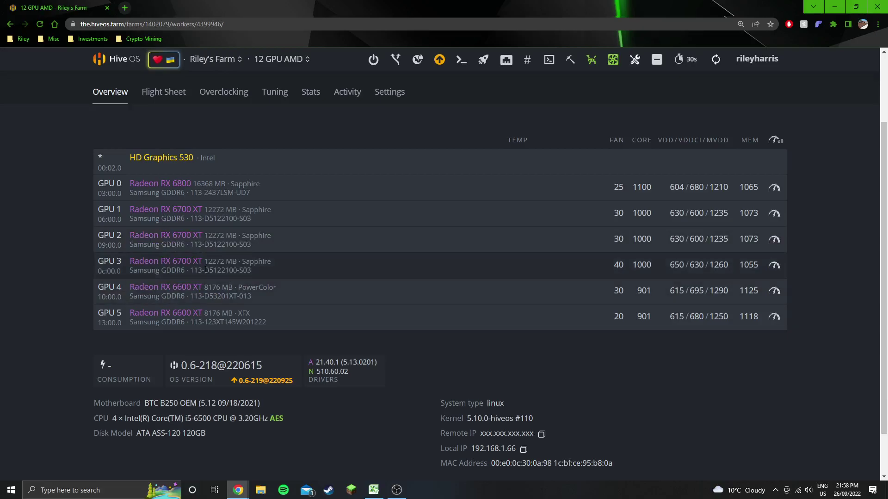
left_click_drag(225, 184, 159, 183)
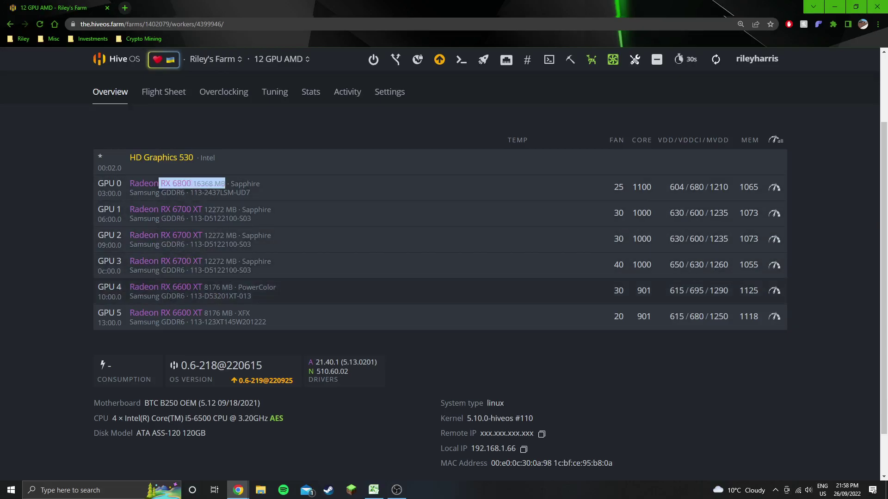
left_click_drag(159, 287, 238, 287)
left_click_drag(159, 313, 238, 313)
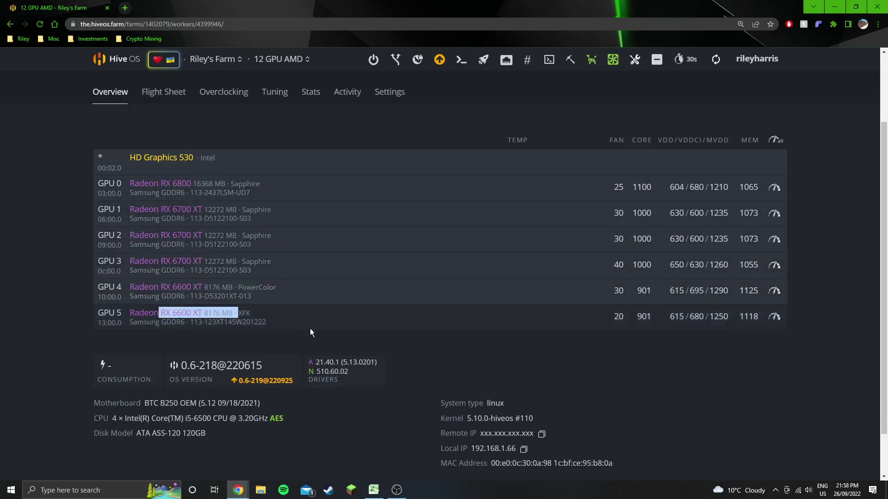
left_click(69, 311)
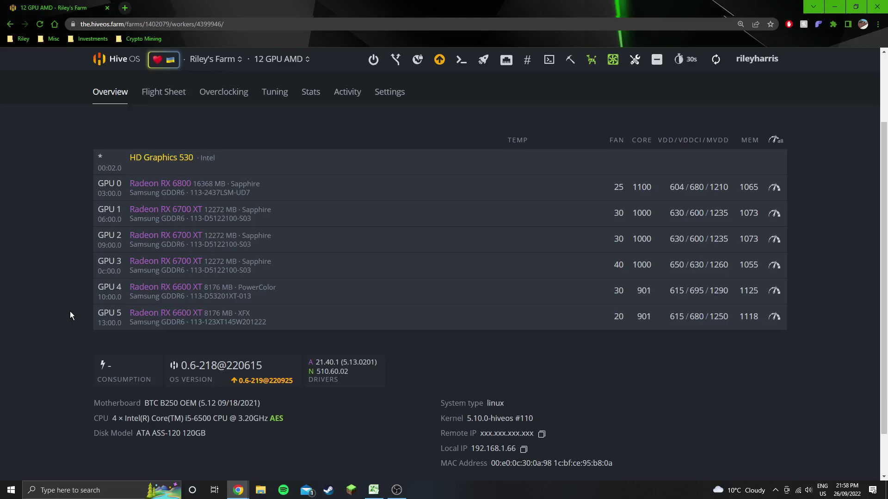
scroll(65, 284, "up", 2)
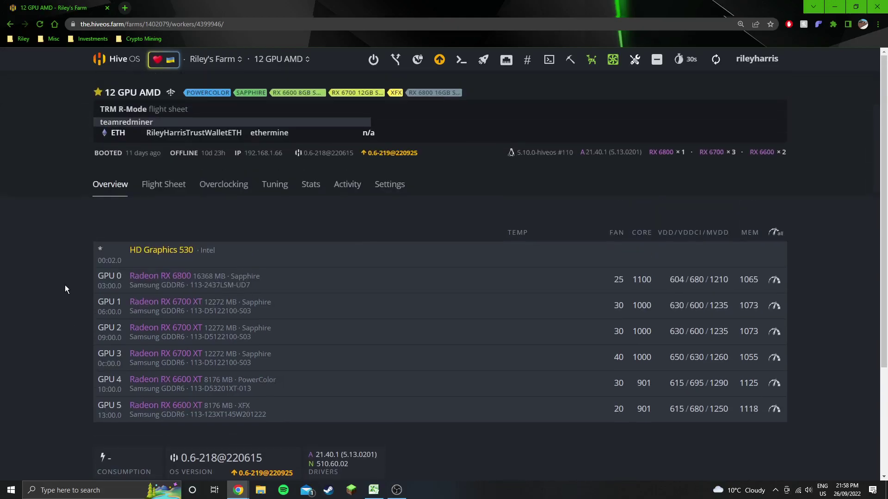
left_click(268, 60)
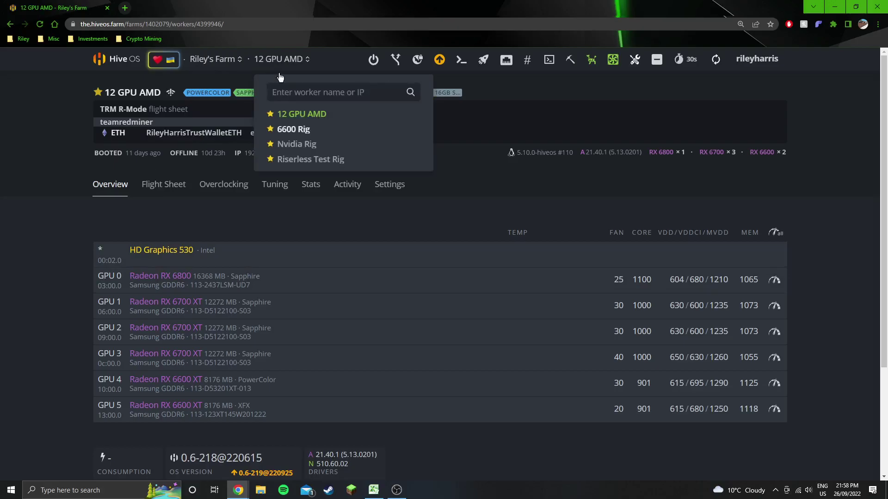
Select 6600 Rig in the worker list to reload its overview.
left_click(296, 130)
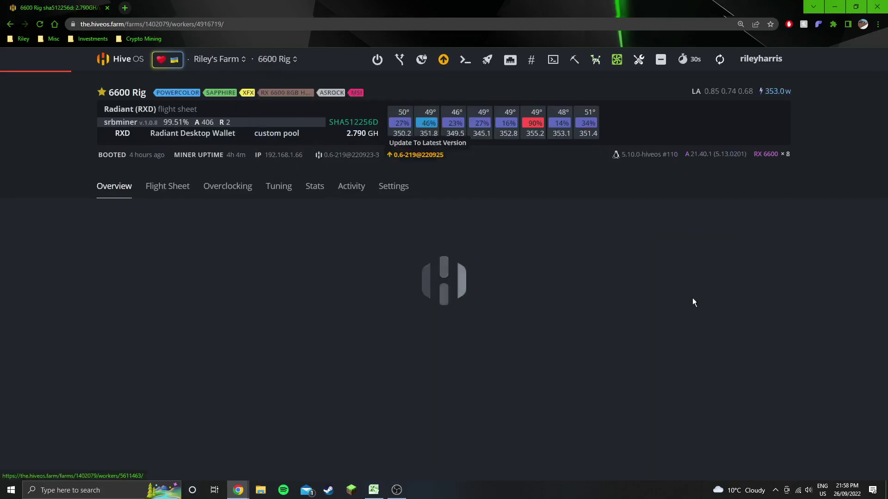